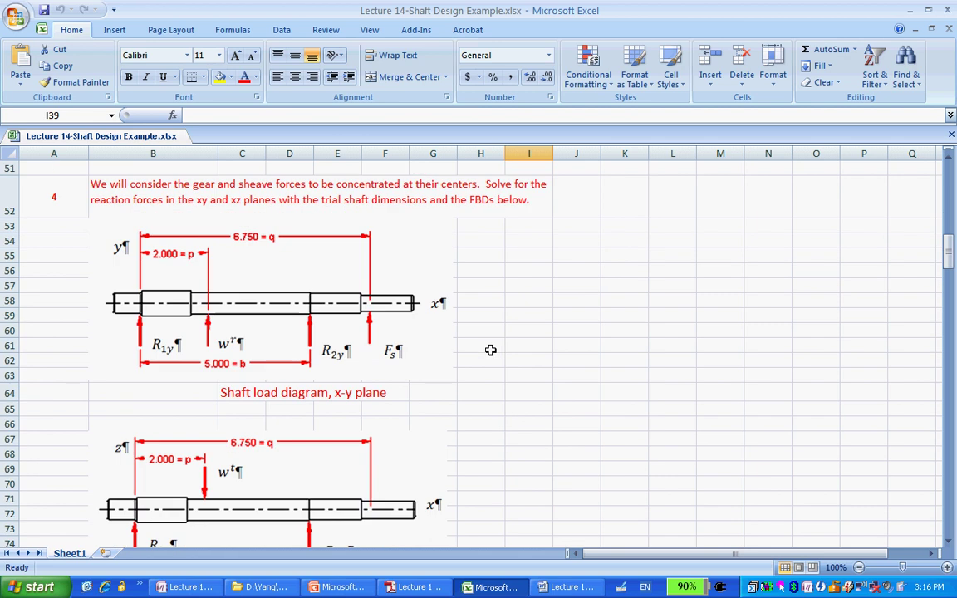
Review the worksheet's critical location moments, trial material properties and Marin factors in sections 5 to 7
{"action": "scroll", "coordinate": [470, 322], "scroll_direction": "down", "scroll_amount": 4}
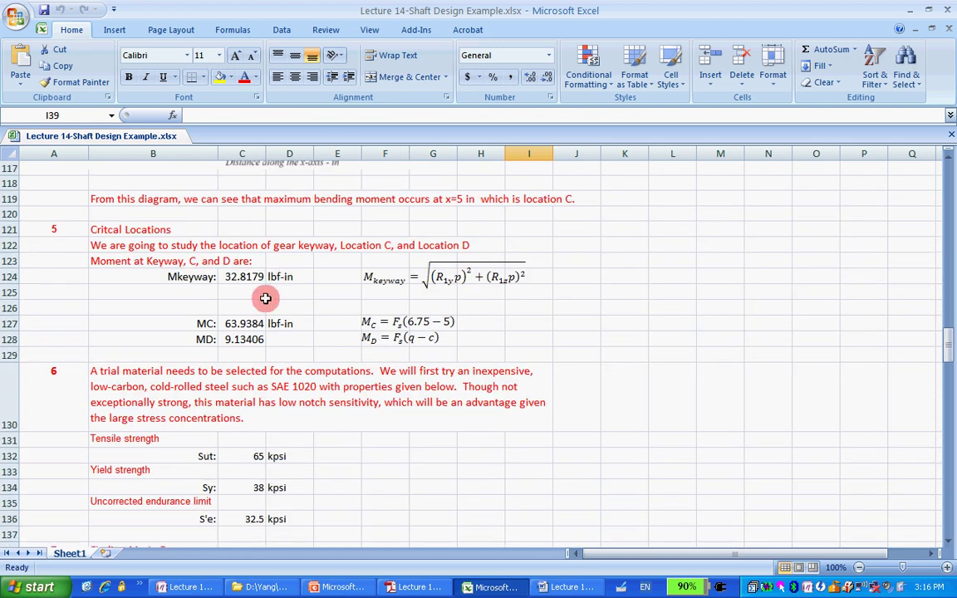
{"action": "scroll", "coordinate": [274, 446], "scroll_direction": "down", "scroll_amount": 3}
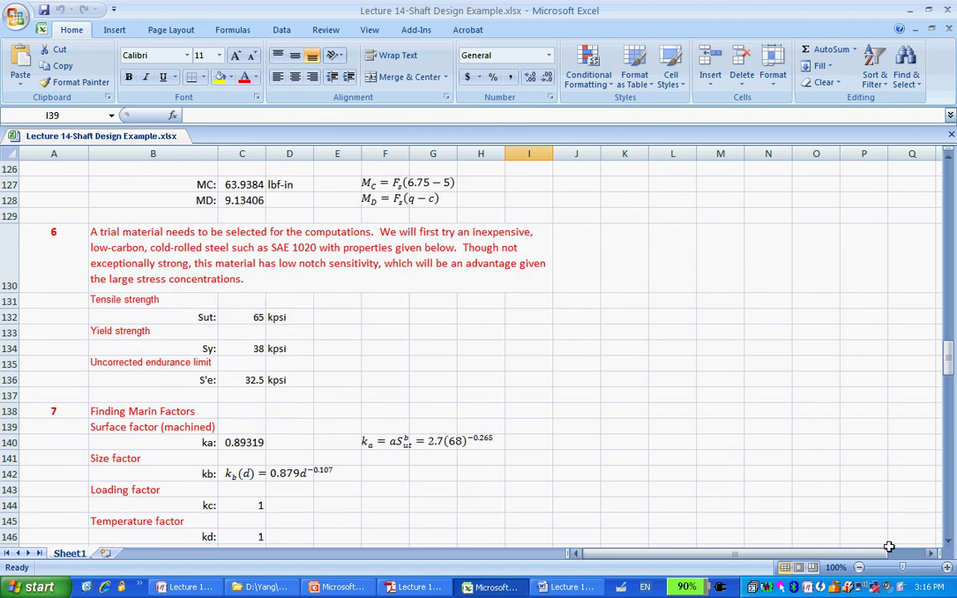
{"action": "scroll", "coordinate": [872, 536], "scroll_direction": "up", "scroll_amount": 2, "text": "ctrl"}
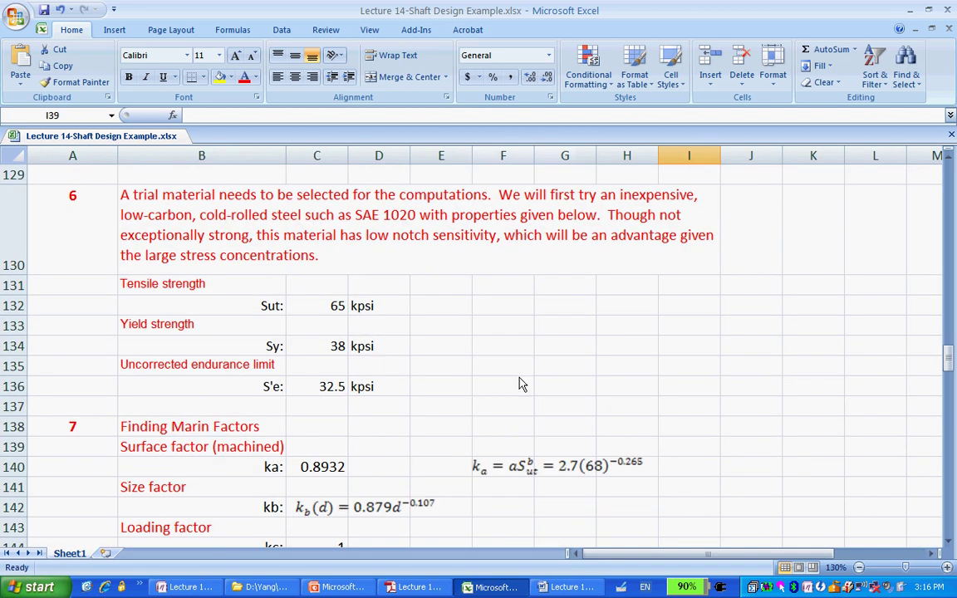
{"action": "scroll", "coordinate": [538, 497], "scroll_direction": "down", "scroll_amount": 1}
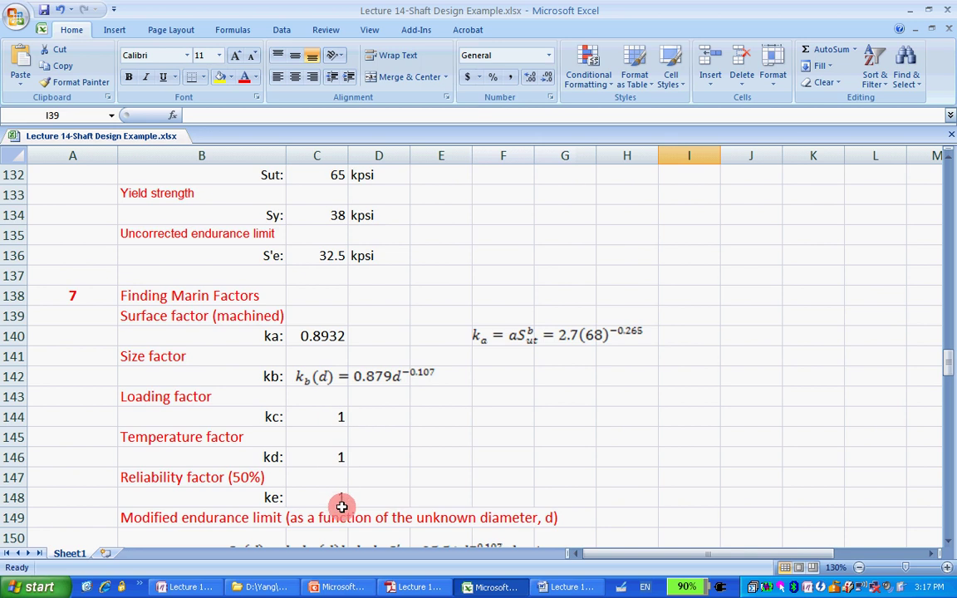
{"action": "scroll", "coordinate": [364, 411], "scroll_direction": "down", "scroll_amount": 3}
{"action": "left_click", "coordinate": [335, 238]}
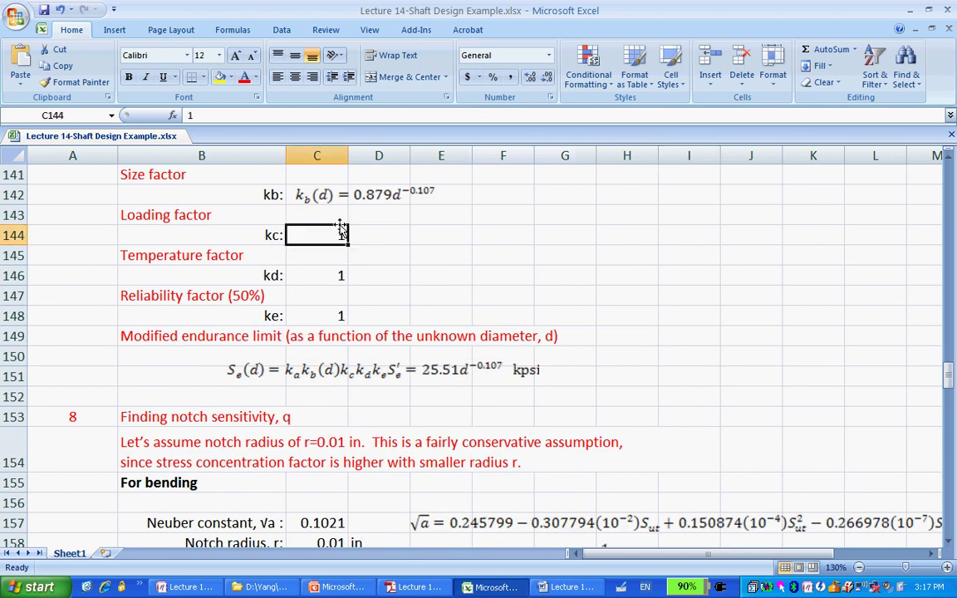
{"action": "scroll", "coordinate": [383, 383], "scroll_direction": "down", "scroll_amount": 1}
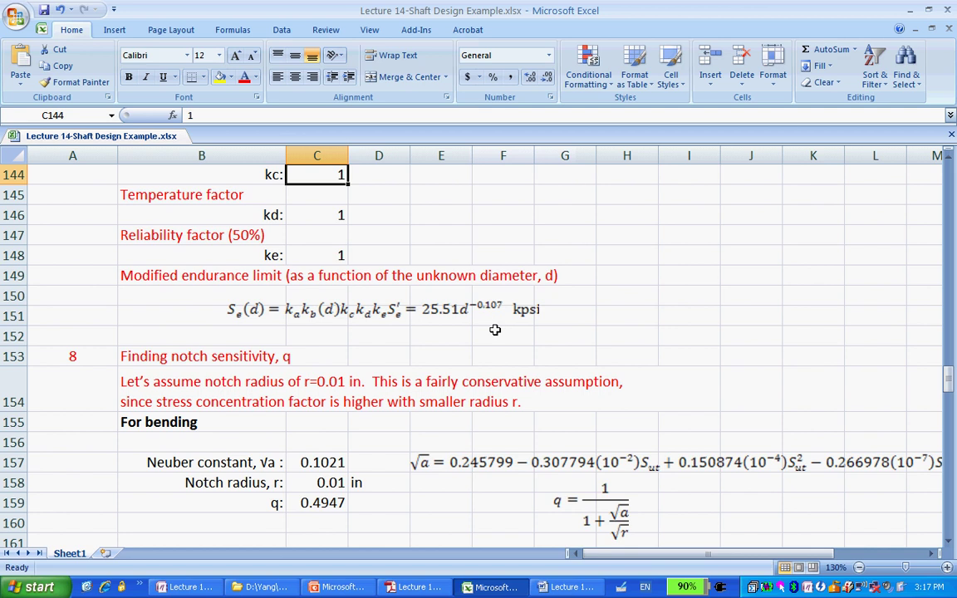
Review the notch sensitivity values and the fatigue stress concentration factors at the gear keyway, Location C and Location D
{"action": "scroll", "coordinate": [494, 329], "scroll_direction": "down", "scroll_amount": 4}
{"action": "scroll", "coordinate": [301, 284], "scroll_direction": "down", "scroll_amount": 2}
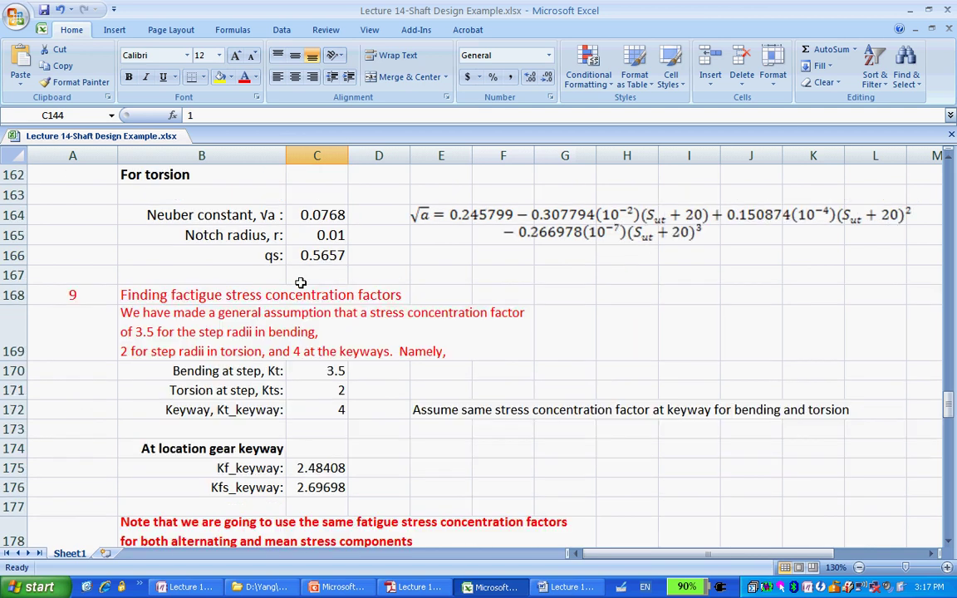
{"action": "left_click", "coordinate": [337, 236]}
{"action": "scroll", "coordinate": [341, 436], "scroll_direction": "down", "scroll_amount": 1}
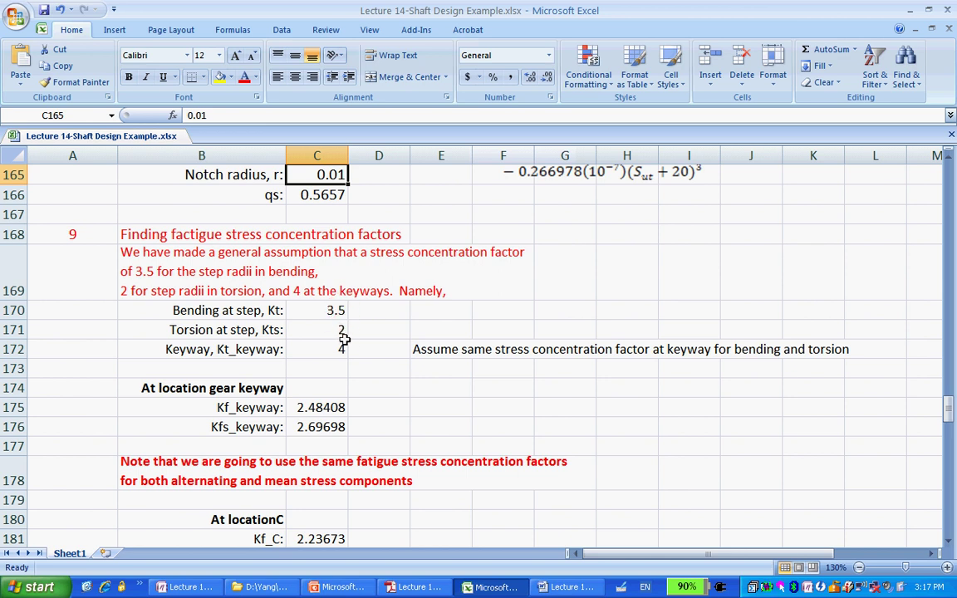
{"action": "scroll", "coordinate": [365, 366], "scroll_direction": "down", "scroll_amount": 2}
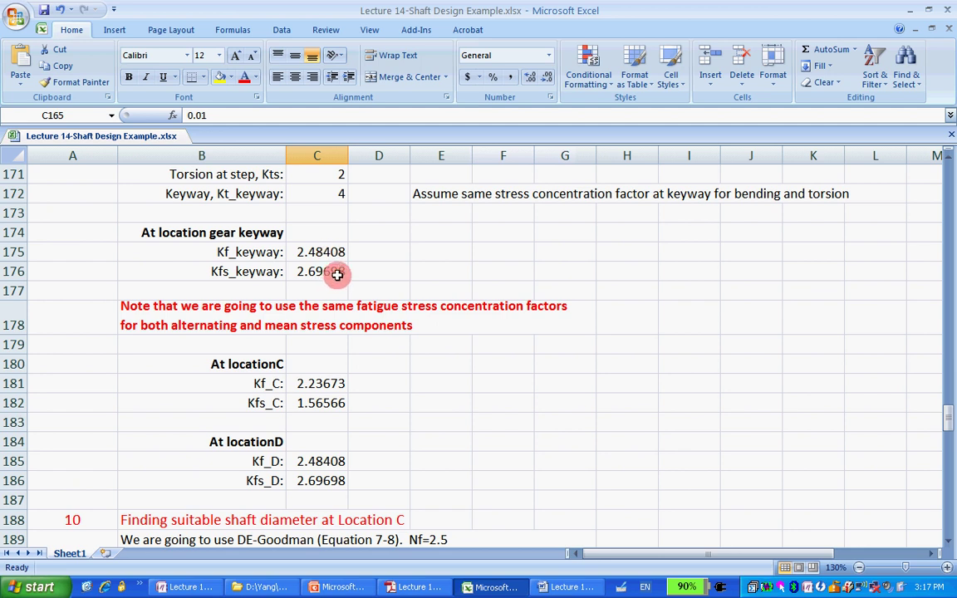
{"action": "scroll", "coordinate": [337, 279], "scroll_direction": "down", "scroll_amount": 3}
{"action": "scroll", "coordinate": [337, 274], "scroll_direction": "down", "scroll_amount": 1}
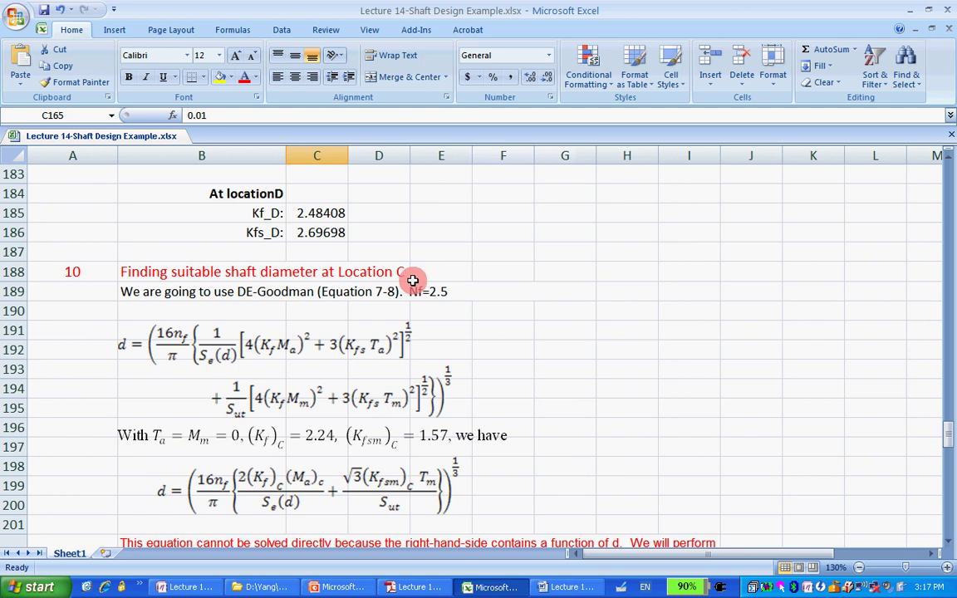
Examine the Location C shaft diameter equation and the LHS, kb, Se and RHS cells of the first iteration row
{"action": "scroll", "coordinate": [409, 283], "scroll_direction": "down", "scroll_amount": 3}
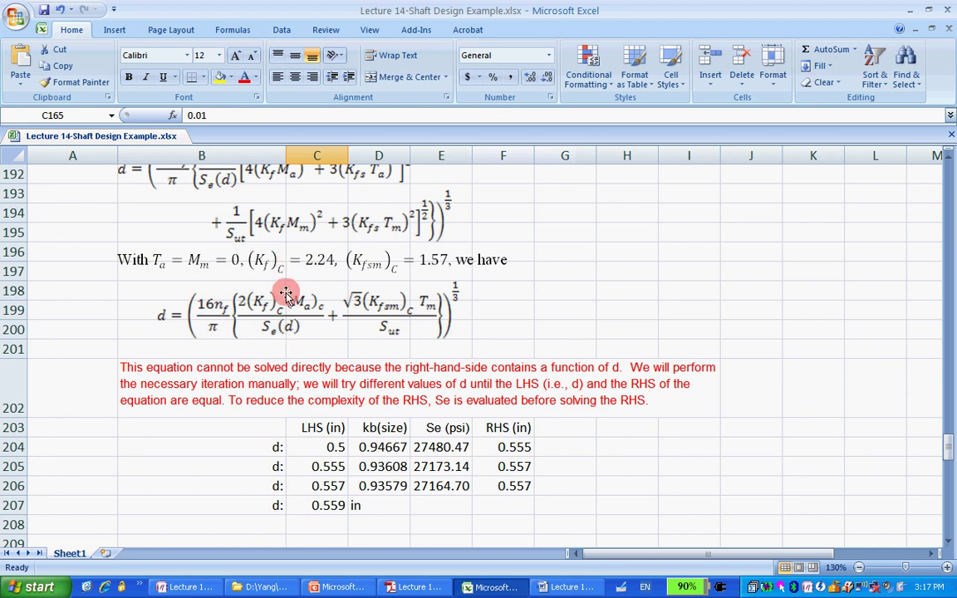
{"action": "left_click", "coordinate": [332, 447]}
{"action": "left_click", "coordinate": [378, 449]}
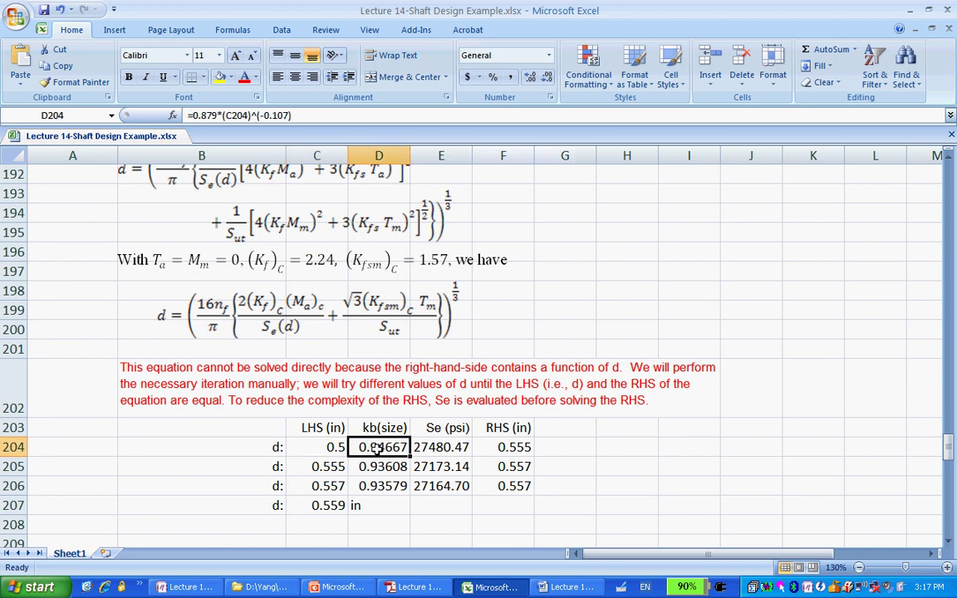
{"action": "left_click", "coordinate": [508, 447]}
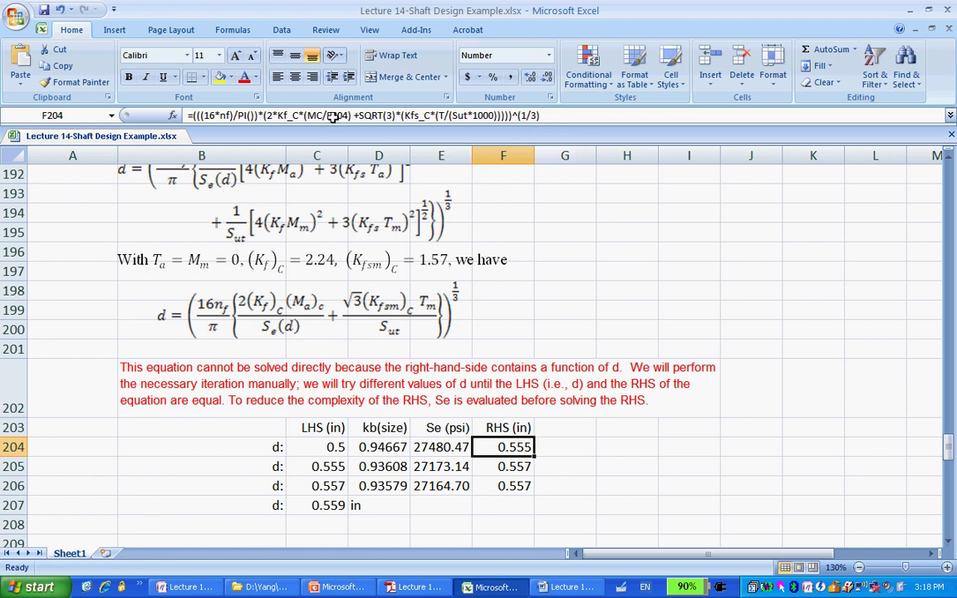
{"action": "left_click", "coordinate": [332, 447]}
{"action": "left_click", "coordinate": [331, 446]}
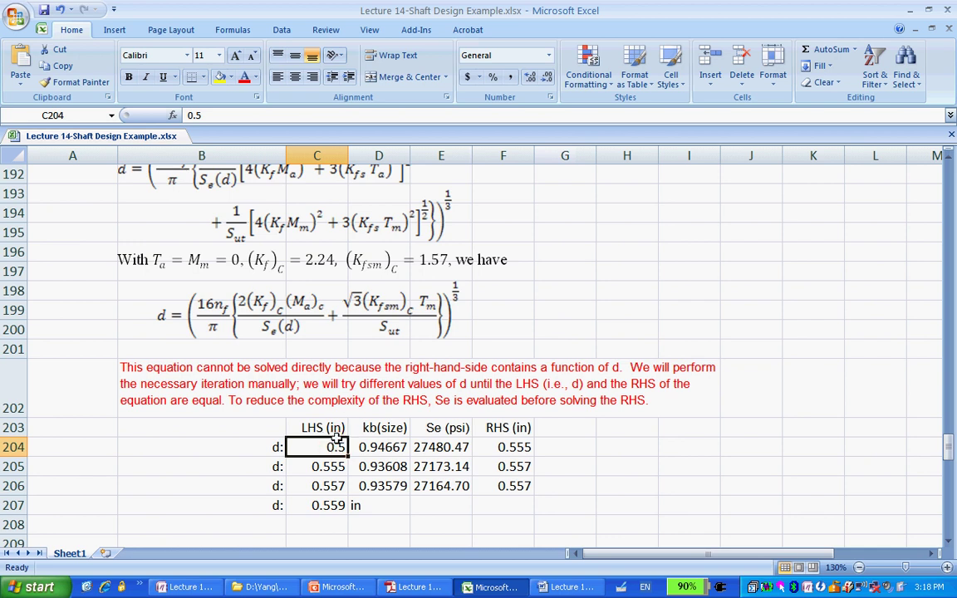
{"action": "left_click", "coordinate": [510, 449]}
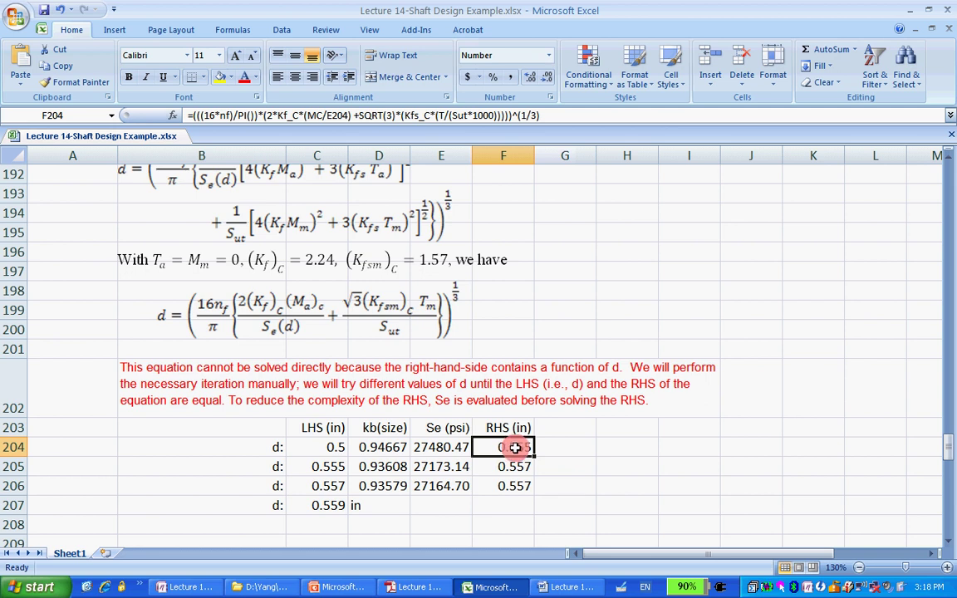
{"action": "left_click", "coordinate": [385, 447]}
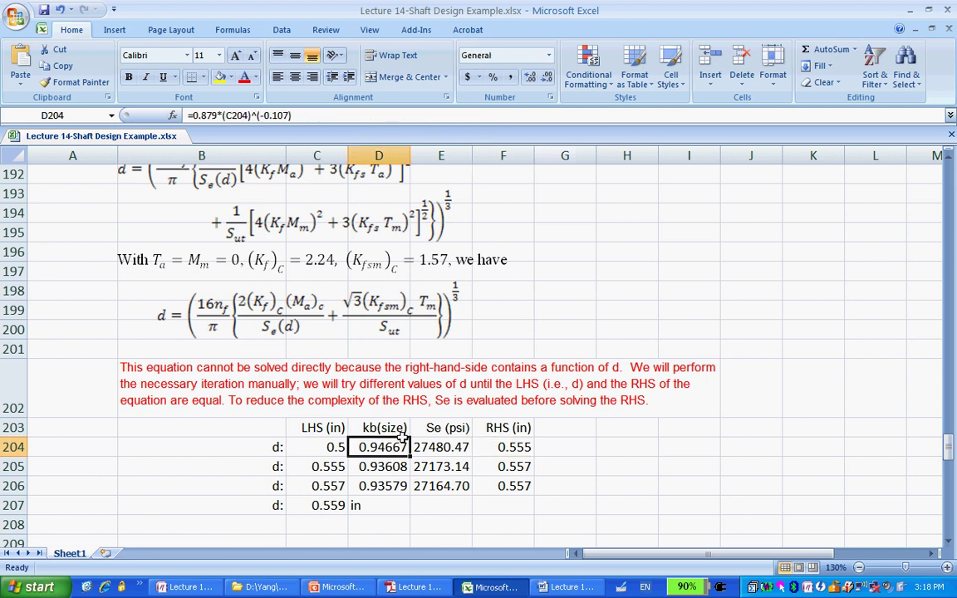
{"action": "left_click", "coordinate": [463, 448]}
{"action": "left_click", "coordinate": [509, 447]}
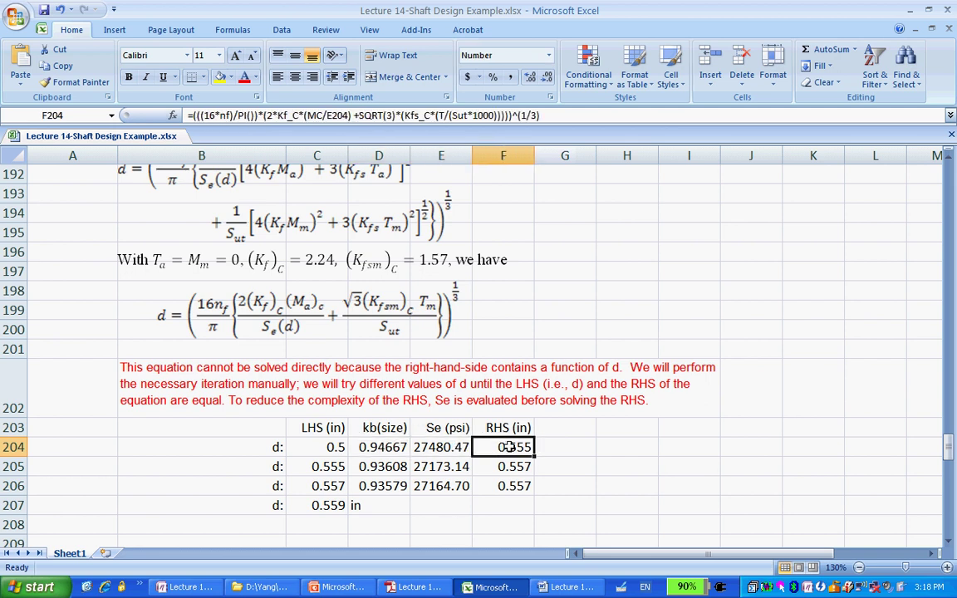
Check the handwritten d = f(d) iteration in OneNote, then return to Excel and inspect the second iteration and chosen diameter
{"action": "left_click", "coordinate": [190, 586]}
{"action": "left_click", "coordinate": [351, 347]}
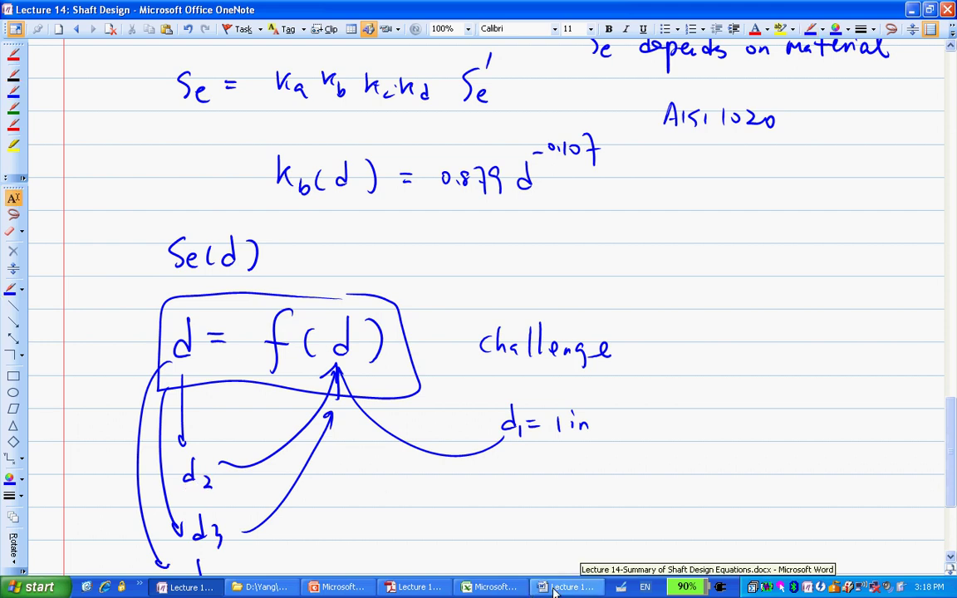
{"action": "left_click", "coordinate": [509, 586]}
{"action": "scroll", "coordinate": [525, 464], "scroll_direction": "down", "scroll_amount": 1}
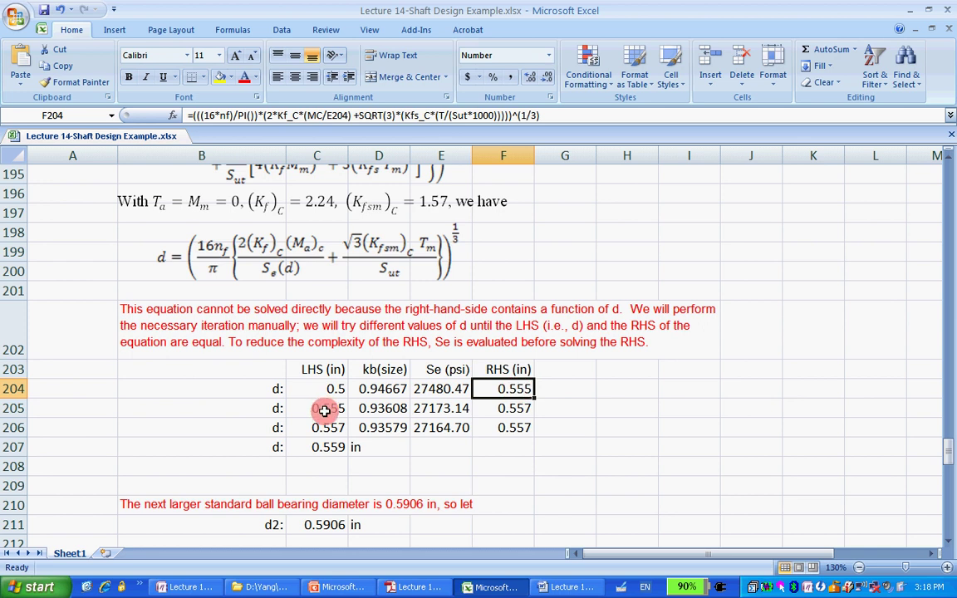
{"action": "left_click", "coordinate": [496, 406]}
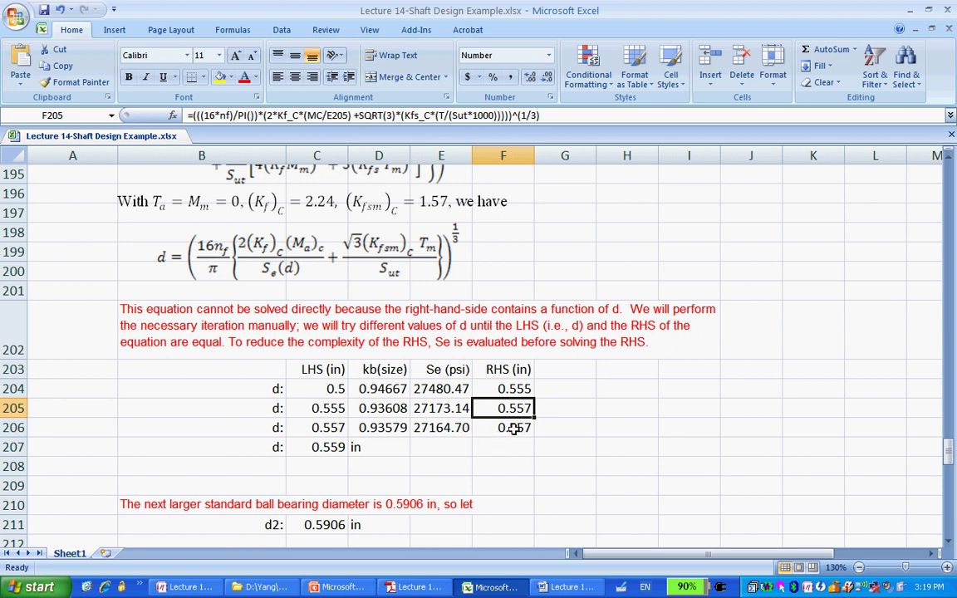
{"action": "left_click", "coordinate": [325, 451]}
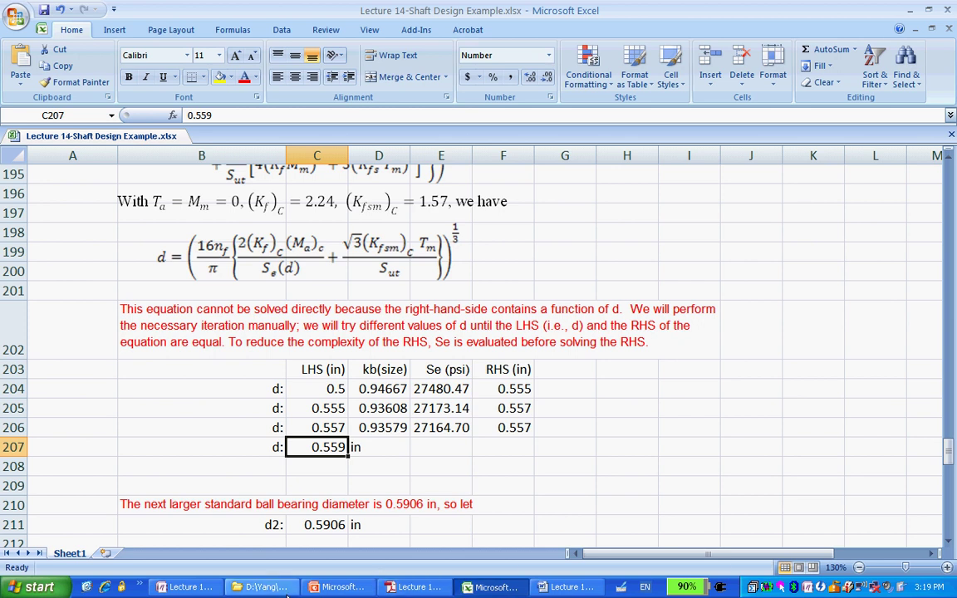
Switch to the shaft design example PDF in Adobe Reader and examine the shaft assembly drawing on page 1
{"action": "left_click", "coordinate": [412, 587]}
{"action": "scroll", "coordinate": [457, 448], "scroll_direction": "up", "scroll_amount": 4}
{"action": "left_click", "coordinate": [332, 449]}
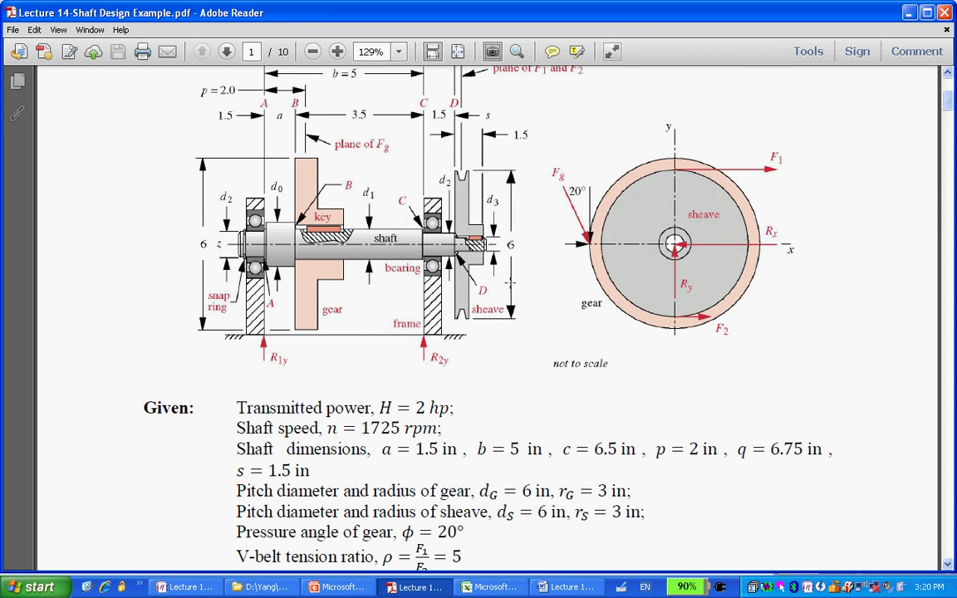
Switch to the OneNote lecture notes and draw the upper outline of a stepped shaft below the iteration sketch, labelled d2
{"action": "left_click", "coordinate": [191, 587]}
{"action": "scroll", "coordinate": [314, 340], "scroll_direction": "down", "scroll_amount": 5}
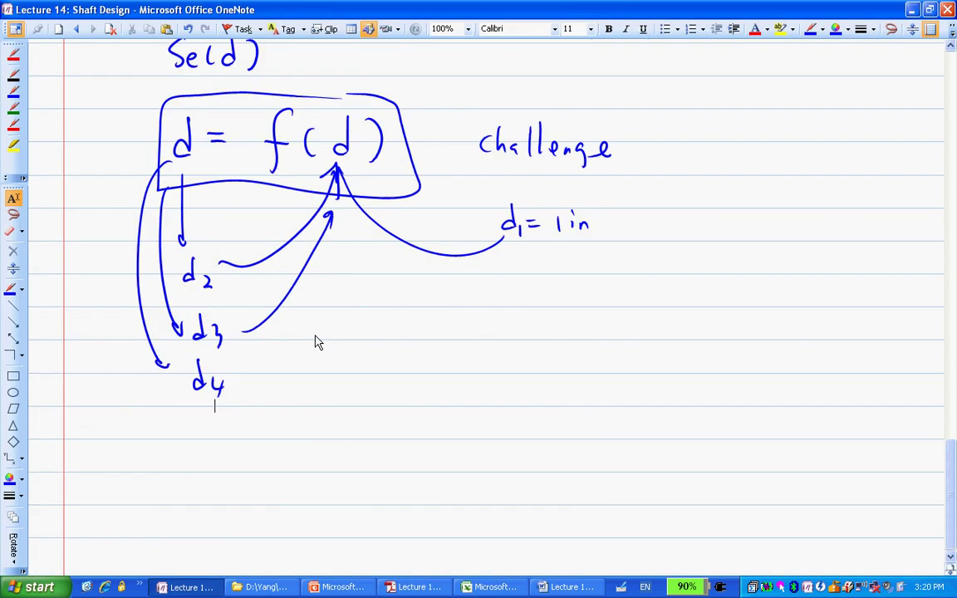
{"action": "mouse_move", "coordinate": [375, 388]}
{"action": "left_mouse_down"}
{"action": "mouse_move", "coordinate": [379, 404]}
{"action": "mouse_move", "coordinate": [399, 406]}
{"action": "left_mouse_up"}
{"action": "left_click_drag", "start_coordinate": [329, 440], "coordinate": [403, 434]}
{"action": "mouse_move", "coordinate": [339, 462]}
{"action": "left_mouse_down"}
{"action": "mouse_move", "coordinate": [392, 461]}
{"action": "mouse_move", "coordinate": [427, 446]}
{"action": "mouse_move", "coordinate": [425, 459]}
{"action": "left_mouse_up"}
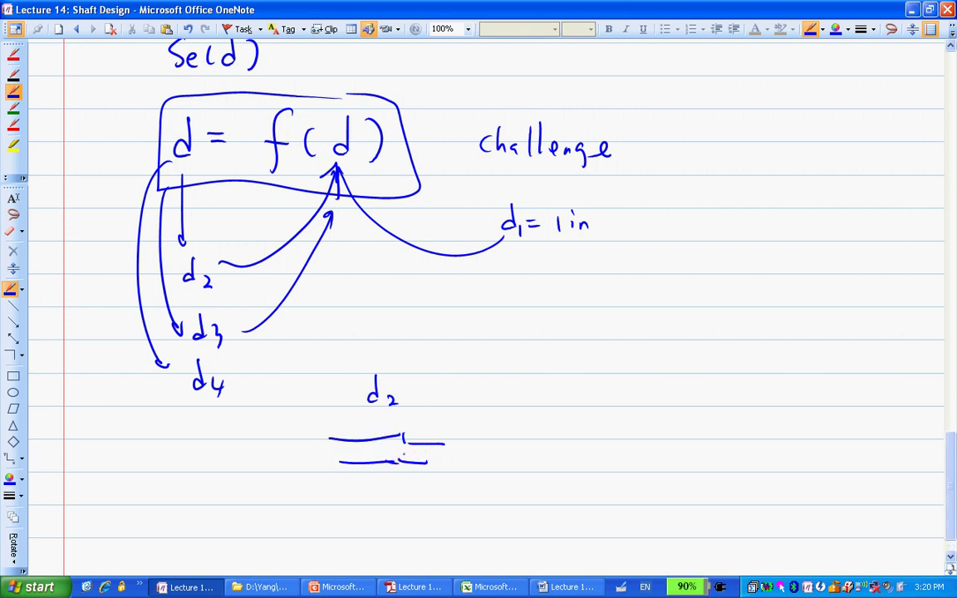
{"action": "mouse_move", "coordinate": [502, 485]}
{"action": "left_mouse_down"}
{"action": "mouse_move", "coordinate": [427, 455]}
{"action": "mouse_move", "coordinate": [363, 453]}
{"action": "left_mouse_up"}
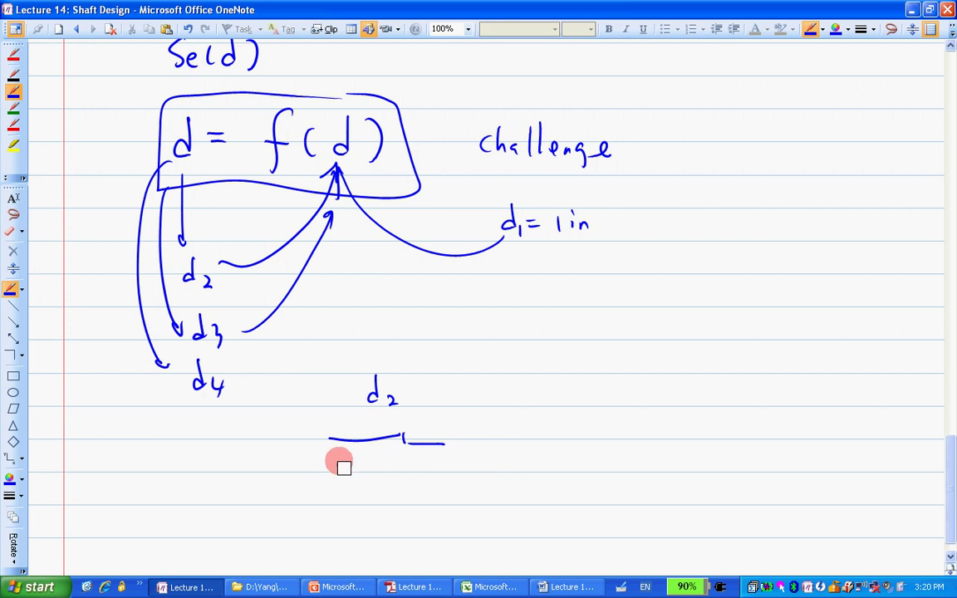
Draw the stepped shaft's lower outline and add diameter arrows to both sections, labelling the smaller one d3
{"action": "mouse_move", "coordinate": [332, 489]}
{"action": "left_mouse_down"}
{"action": "mouse_move", "coordinate": [397, 487]}
{"action": "mouse_move", "coordinate": [459, 468]}
{"action": "mouse_move", "coordinate": [467, 443]}
{"action": "mouse_move", "coordinate": [451, 446]}
{"action": "left_mouse_up"}
{"action": "left_click_drag", "start_coordinate": [372, 447], "coordinate": [373, 484]}
{"action": "mouse_move", "coordinate": [366, 458]}
{"action": "left_mouse_down"}
{"action": "mouse_move", "coordinate": [378, 462]}
{"action": "mouse_move", "coordinate": [379, 476]}
{"action": "left_mouse_up"}
{"action": "mouse_move", "coordinate": [449, 500]}
{"action": "left_mouse_down"}
{"action": "mouse_move", "coordinate": [448, 479]}
{"action": "mouse_move", "coordinate": [462, 468]}
{"action": "left_mouse_up"}
{"action": "left_click_drag", "start_coordinate": [466, 457], "coordinate": [473, 472]}
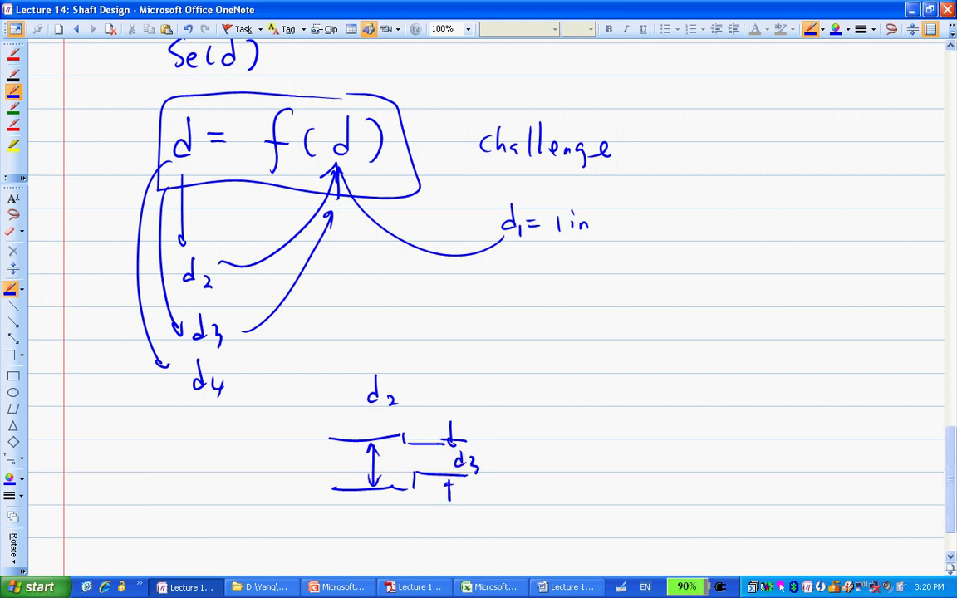
Handwrite the diameter ratio d2/d3 = 1.2 beside the stepped shaft sketch
{"action": "mouse_move", "coordinate": [573, 402]}
{"action": "left_mouse_down"}
{"action": "mouse_move", "coordinate": [589, 416]}
{"action": "mouse_move", "coordinate": [582, 428]}
{"action": "left_mouse_up"}
{"action": "left_click_drag", "start_coordinate": [572, 442], "coordinate": [574, 455]}
{"action": "left_click_drag", "start_coordinate": [577, 441], "coordinate": [582, 463]}
{"action": "left_click_drag", "start_coordinate": [606, 429], "coordinate": [619, 429]}
{"action": "left_click_drag", "start_coordinate": [608, 438], "coordinate": [677, 441]}
{"action": "left_click", "coordinate": [653, 439]}
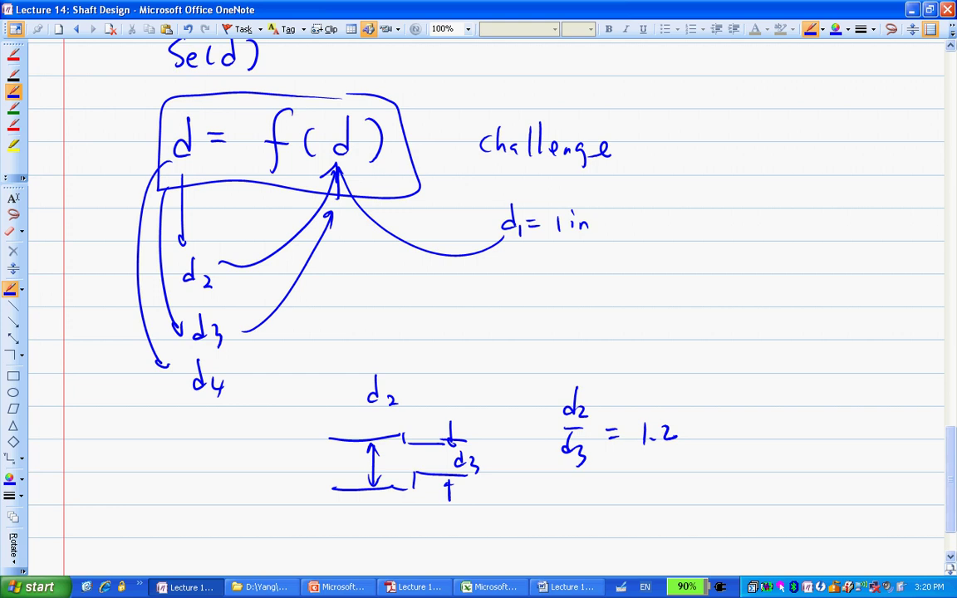
{"action": "key", "text": "Escape"}
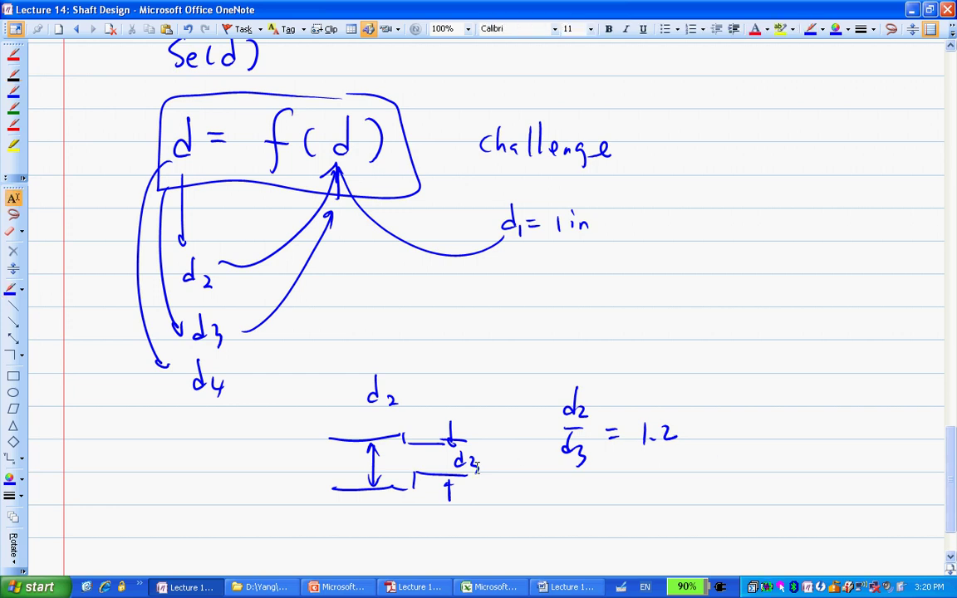